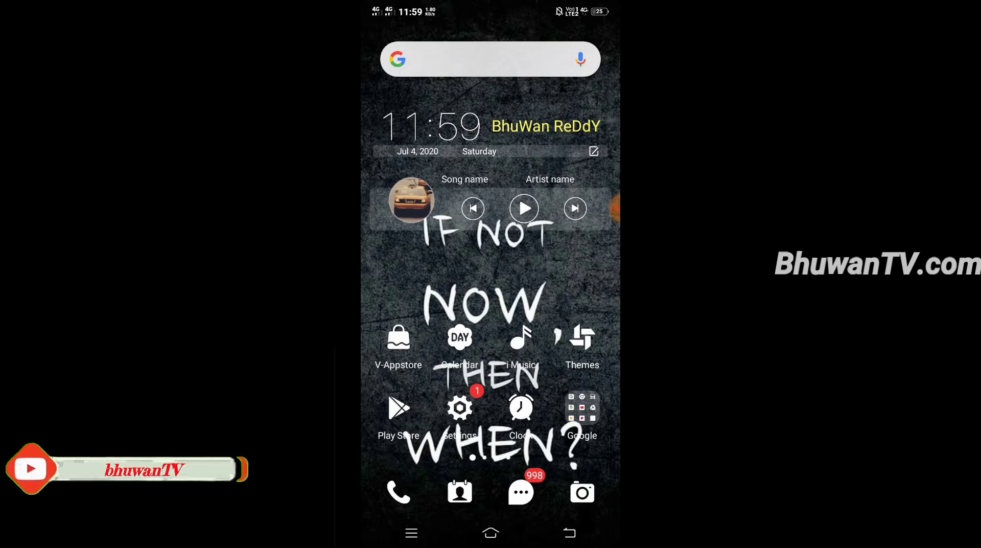
Step: Browse the home pages, then reach the APSCHE CHAIRMAN call details from the call-recorder bubble
left_click_drag(552, 308, 414, 307)
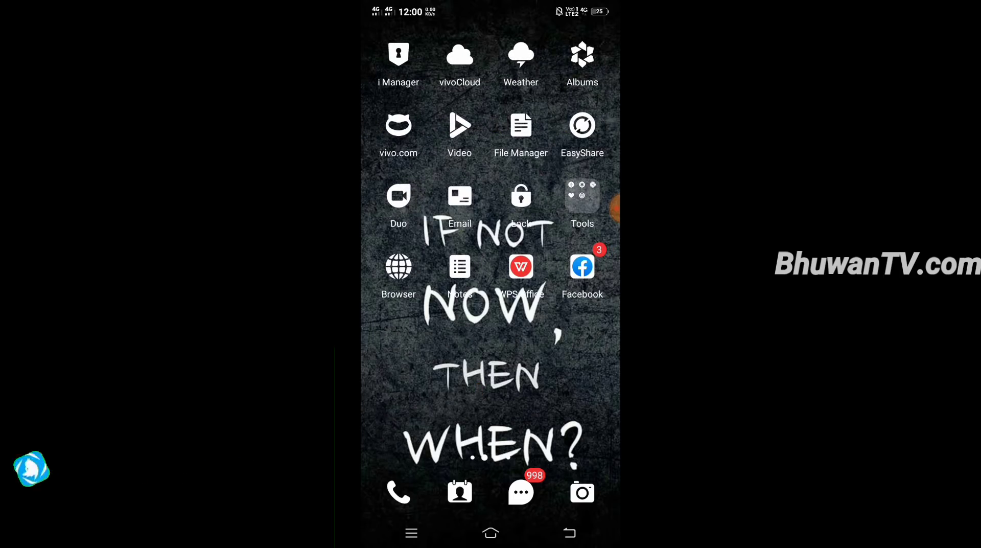
left_click_drag(414, 307, 552, 307)
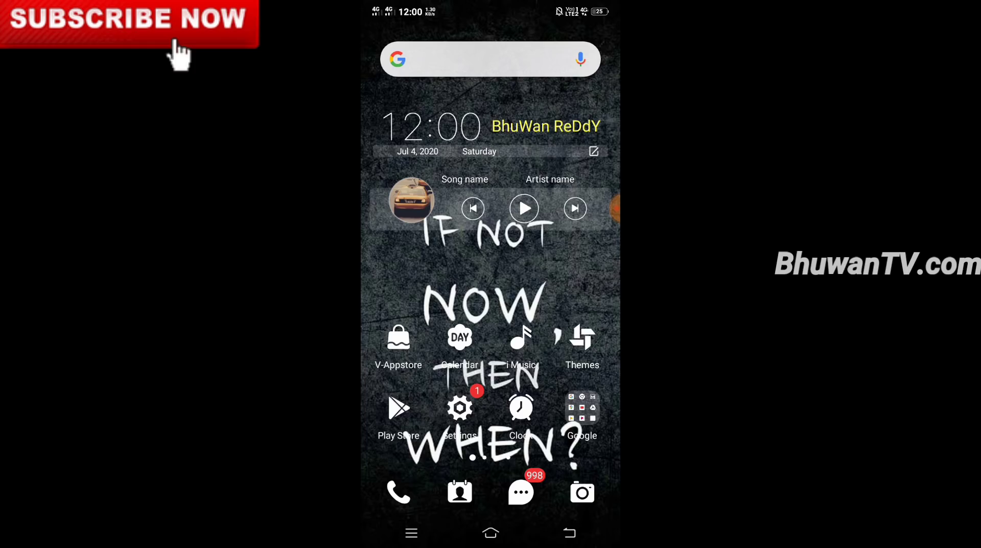
left_click(605, 208)
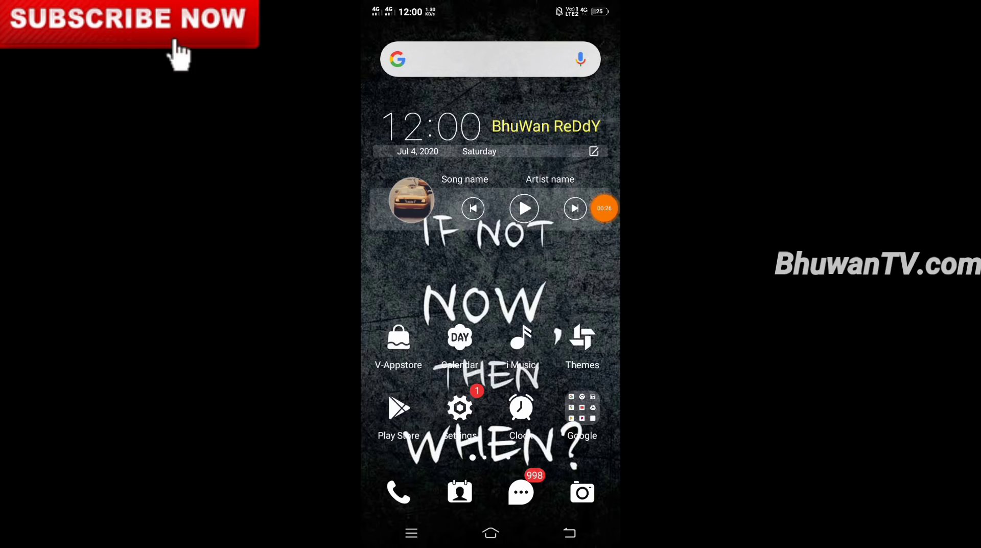
left_click(585, 244)
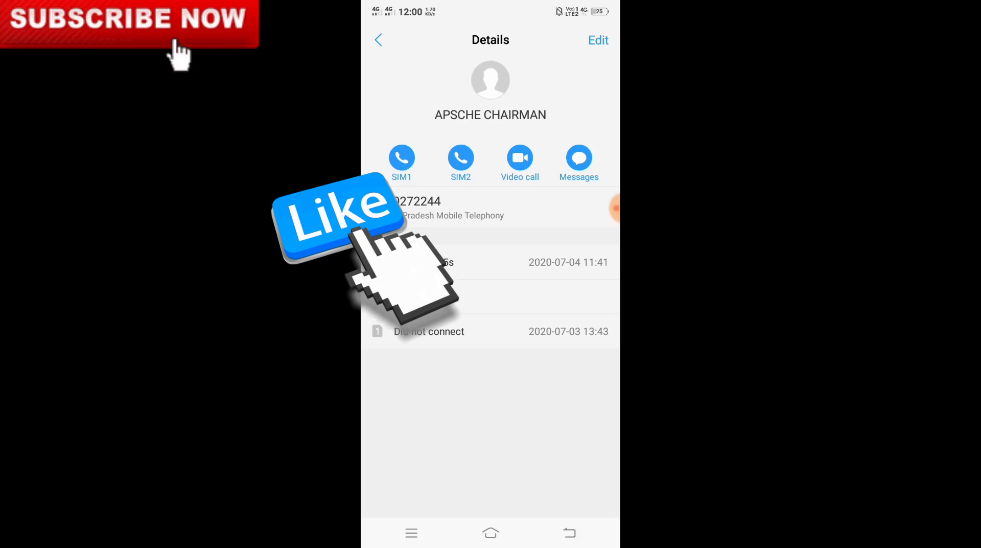
Step: Play the recorded call with APSCHE CHAIRMAN and raise the media volume
left_click(491, 296)
key("XF86AudioRaiseVolume")
Step: Return to the home screen's first page with its clock widget
key("Home")
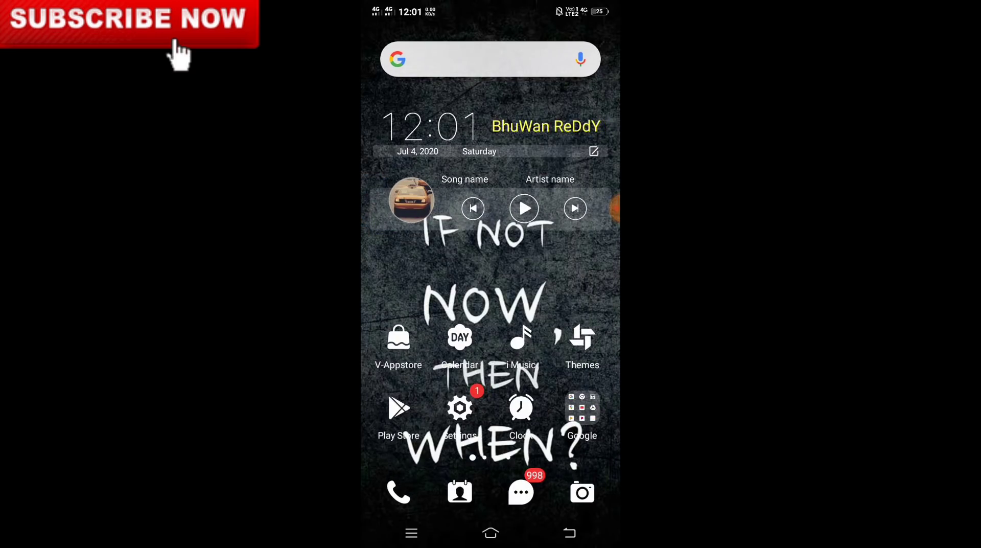